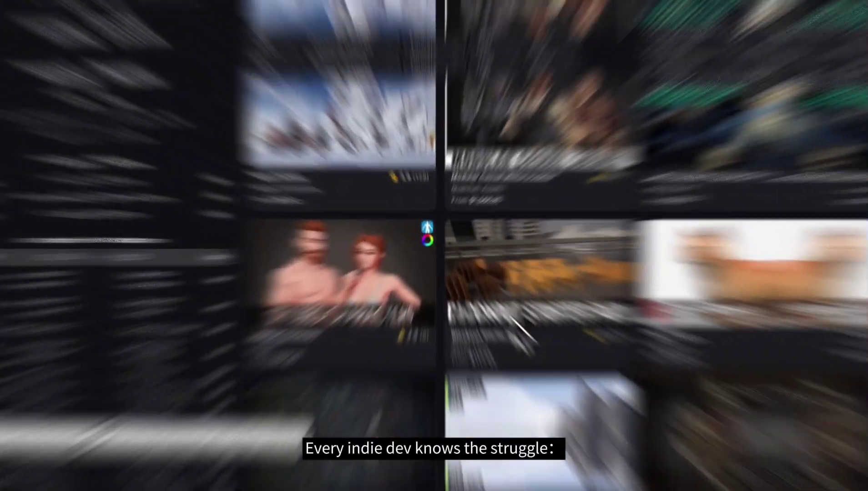
Apply the Free price filter to Fab's Discover grid of 3D assets
{"action": "scroll", "coordinate": [540, 360], "scroll_direction": "down", "scroll_amount": 20}
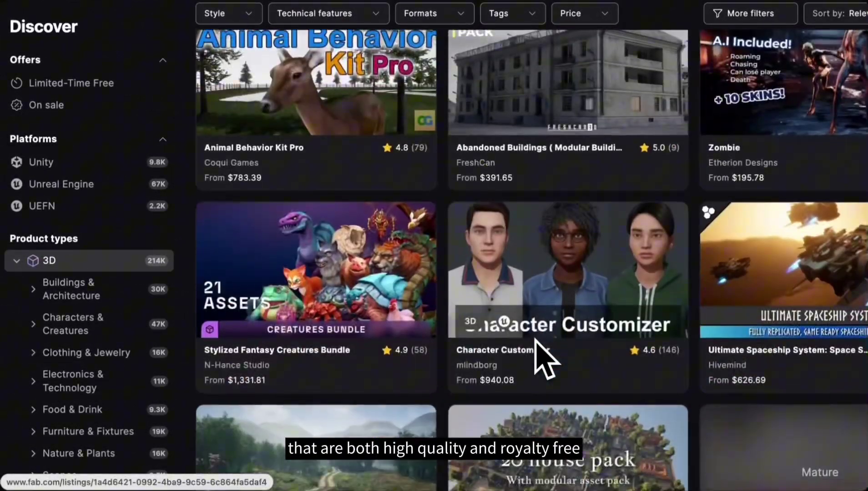
{"action": "left_click", "coordinate": [580, 13]}
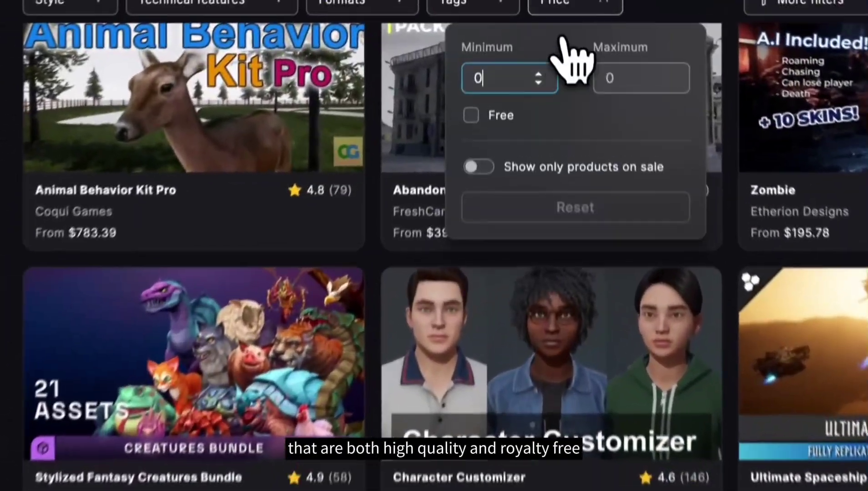
{"action": "left_click", "coordinate": [518, 97]}
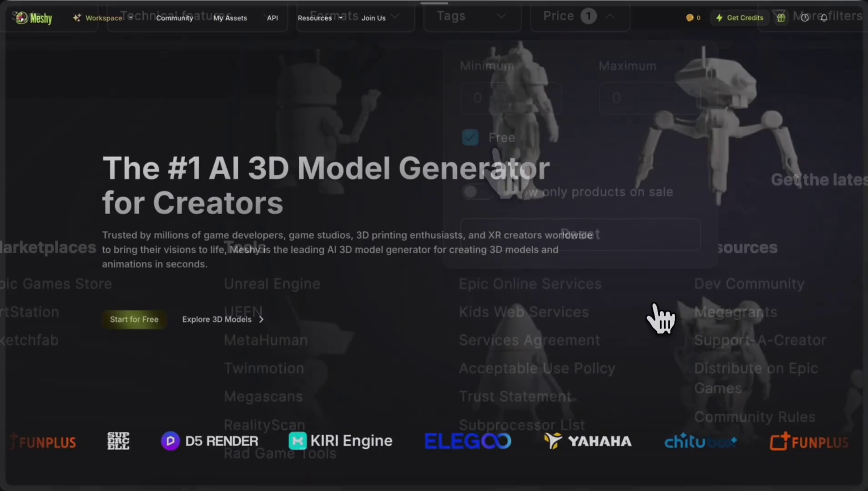
Start Meshy's free model generator to begin the jade pendant generation
{"action": "left_click", "coordinate": [135, 323]}
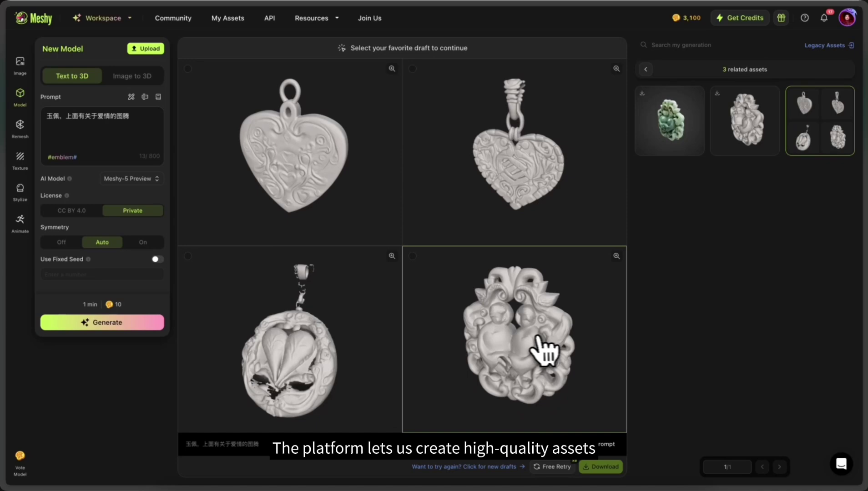
Refine the bottom-right pendant draft and open the finished jade-textured model
{"action": "left_click", "coordinate": [477, 349]}
{"action": "left_click", "coordinate": [701, 430]}
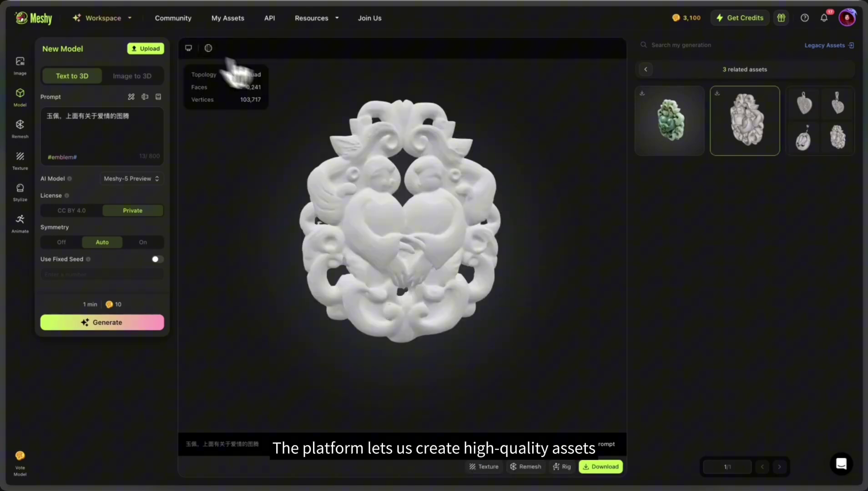
{"action": "left_click", "coordinate": [650, 143]}
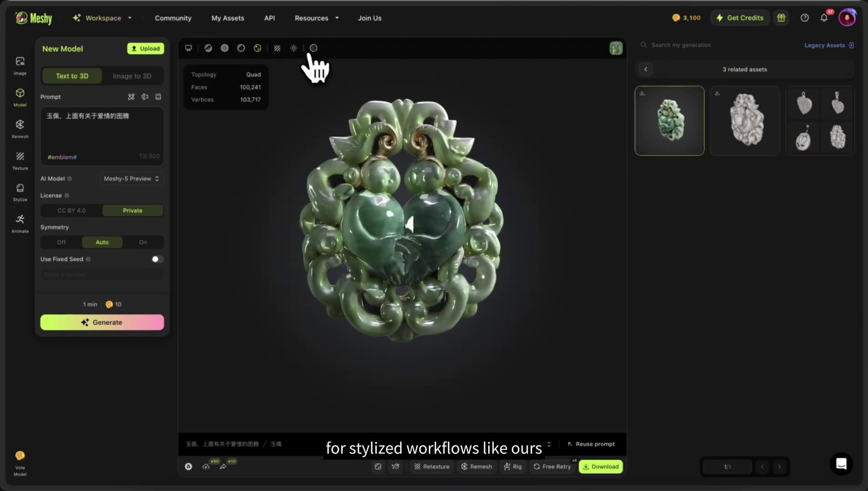
Set environment lighting Strength to 0 and show the Base Color texture view
{"action": "left_click", "coordinate": [294, 48]}
{"action": "left_click_drag", "start_coordinate": [251, 176], "coordinate": [208, 182]}
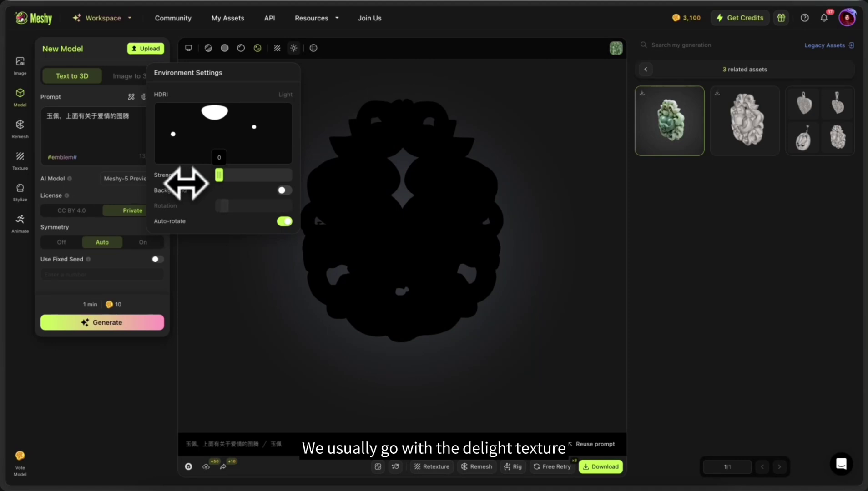
{"action": "left_click", "coordinate": [243, 52]}
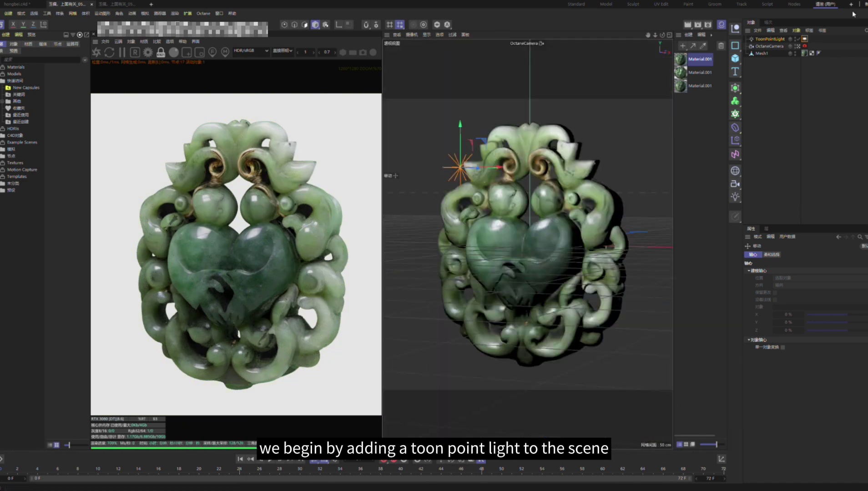
Select the pendant's new Octane material on Mesh1 and open it in the Material Editor
{"action": "left_click", "coordinate": [700, 85]}
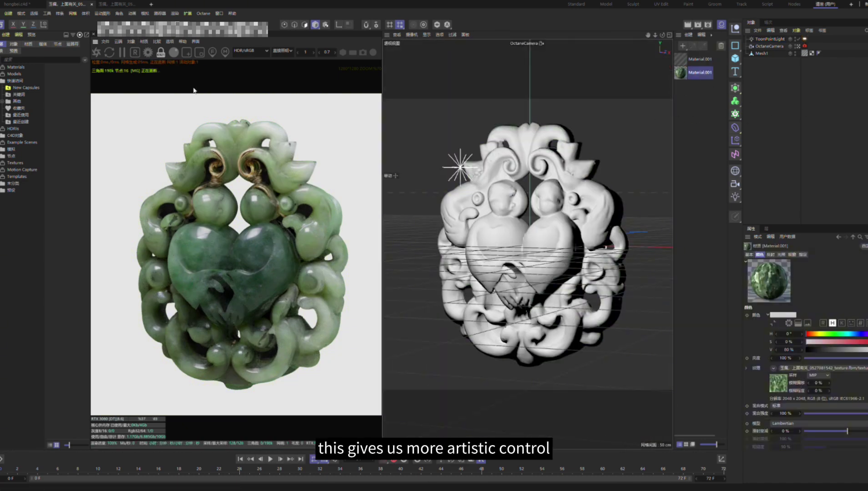
{"action": "left_click", "coordinate": [681, 64]}
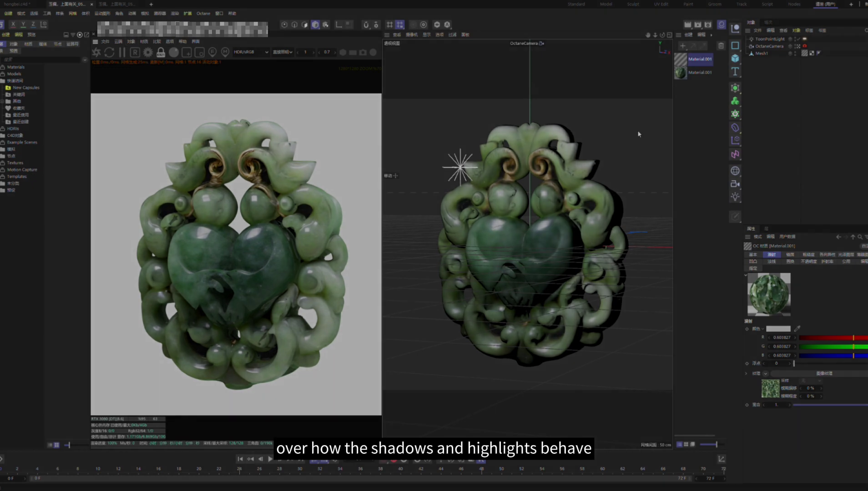
{"action": "double_click", "coordinate": [690, 59]}
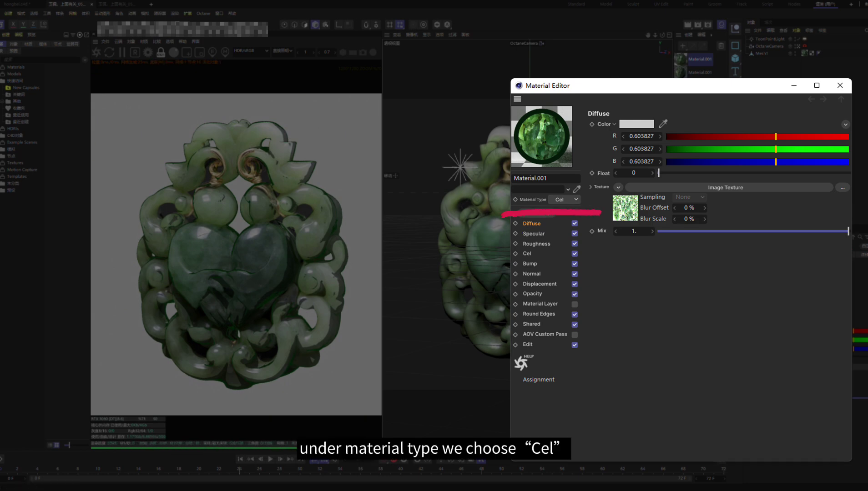
Open the Cel page of the pendant's Octane material
{"action": "left_click", "coordinate": [527, 253]}
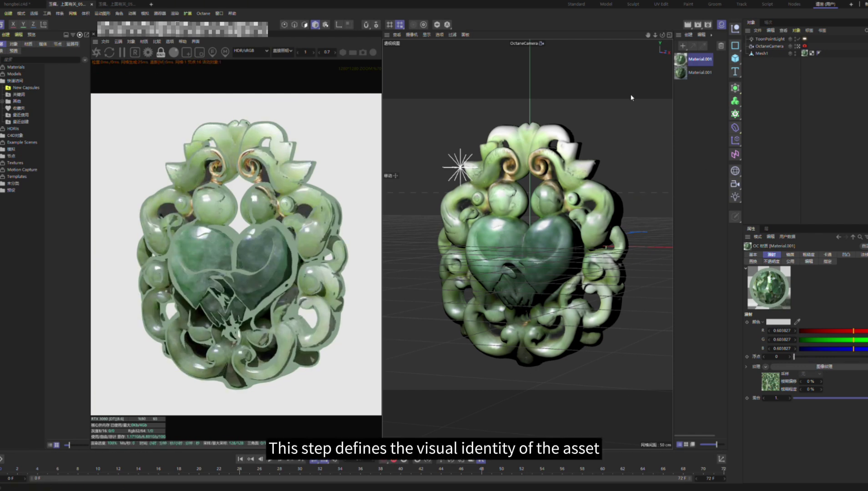
Move the ToonPointLight to the pendant's upper left and edit the material's node graph
{"action": "scroll", "coordinate": [529, 255], "scroll_direction": "down", "scroll_amount": 3}
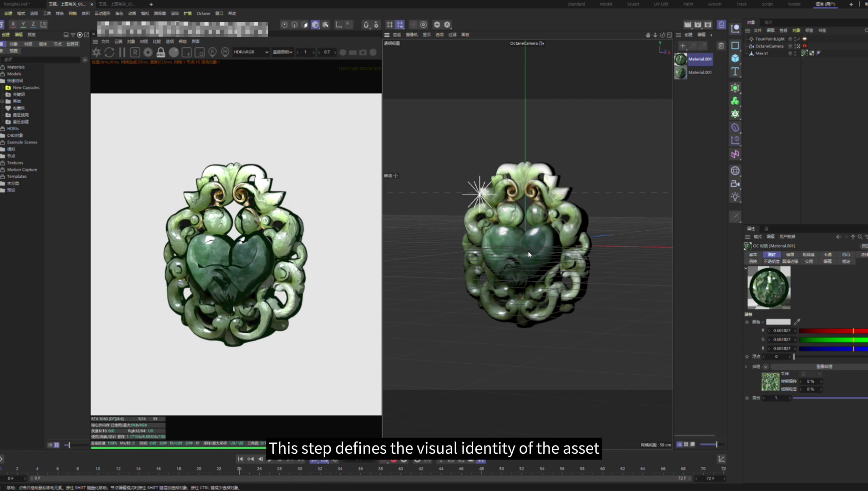
{"action": "left_click_drag", "start_coordinate": [480, 196], "coordinate": [488, 262]}
{"action": "left_click", "coordinate": [533, 264]}
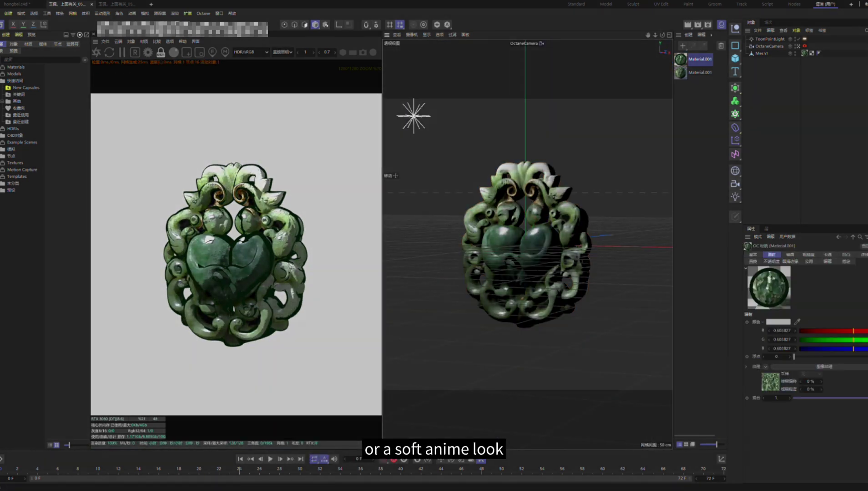
{"action": "double_click", "coordinate": [680, 59]}
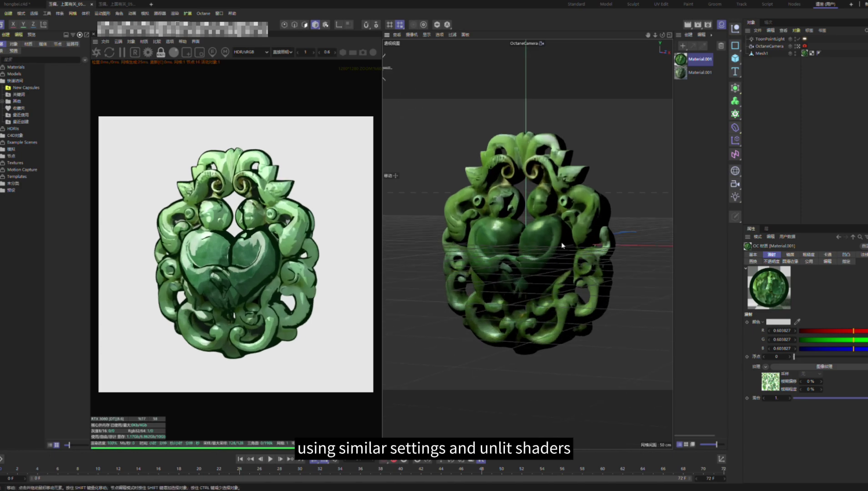
Rotate Mesh1 about 155 degrees with the Rotate tool
{"action": "left_click", "coordinate": [523, 237]}
{"action": "key", "text": "r"}
{"action": "mouse_move", "coordinate": [524, 246]}
{"action": "left_mouse_down"}
{"action": "mouse_move", "coordinate": [396, 254]}
{"action": "mouse_move", "coordinate": [523, 253]}
{"action": "left_mouse_up"}
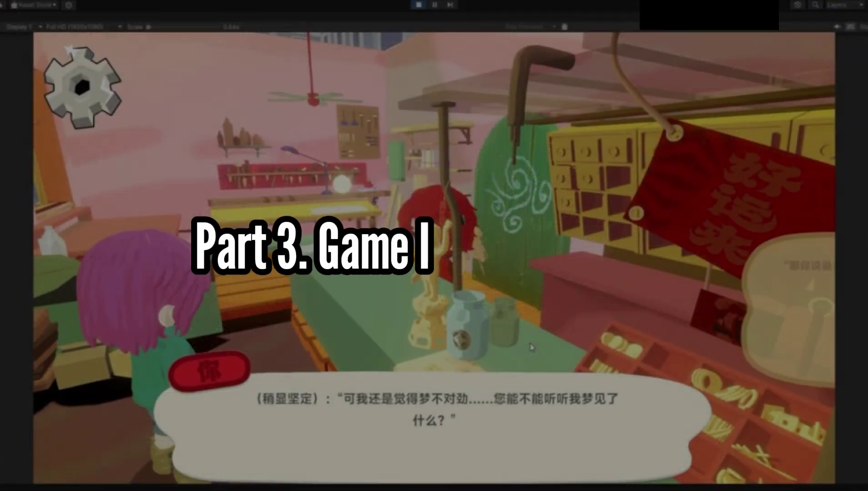
Choose the dream and jade pendant replies, dismiss the reward popup, and continue the dialogue
{"action": "left_click", "coordinate": [688, 270]}
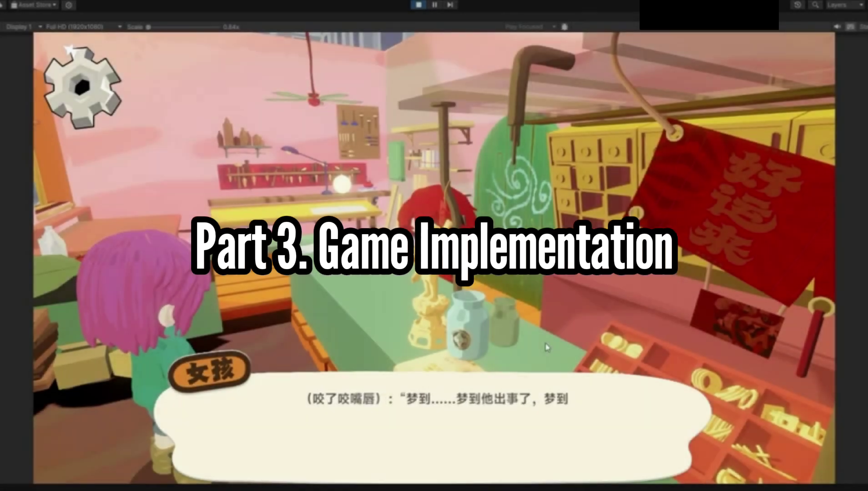
{"action": "left_click", "coordinate": [546, 346]}
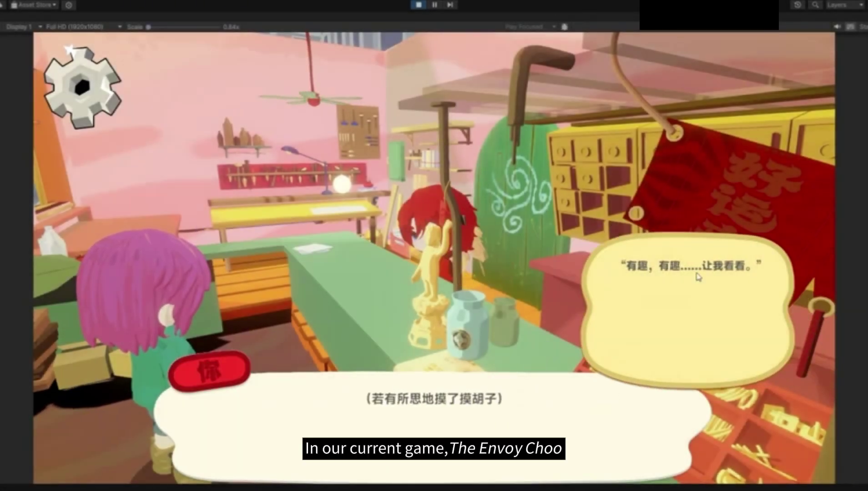
{"action": "left_click", "coordinate": [698, 268]}
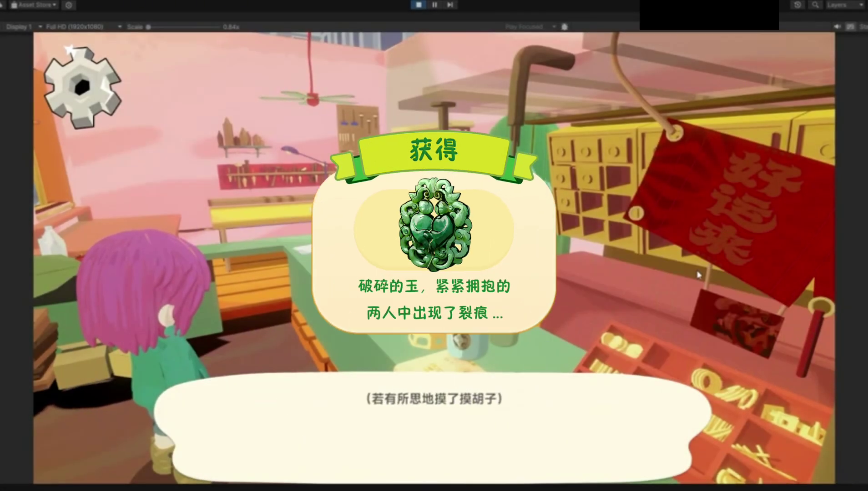
{"action": "left_click", "coordinate": [544, 353]}
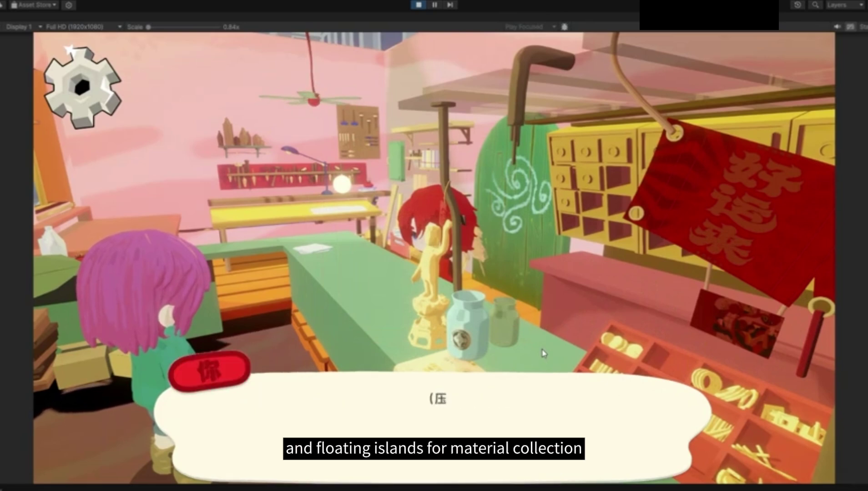
{"action": "left_click", "coordinate": [543, 354]}
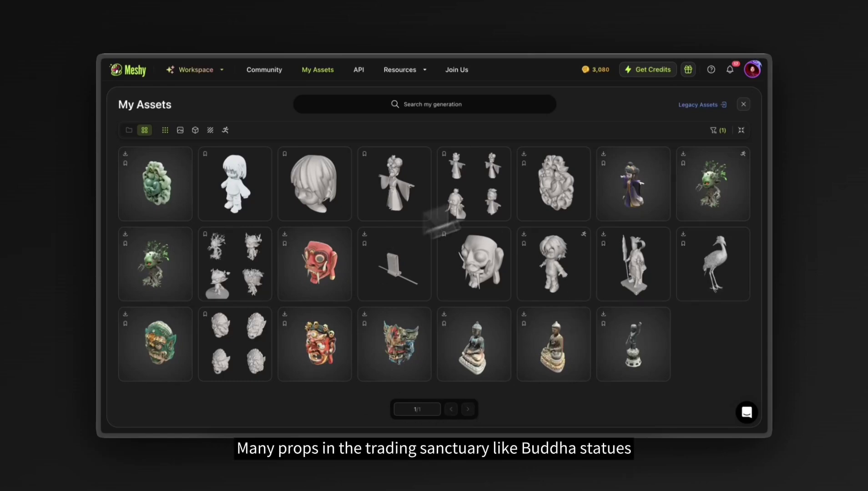
Open the statue model and orbit the Buddha statues, jade pendant and red carved mask to inspect them
{"action": "left_click", "coordinate": [633, 351]}
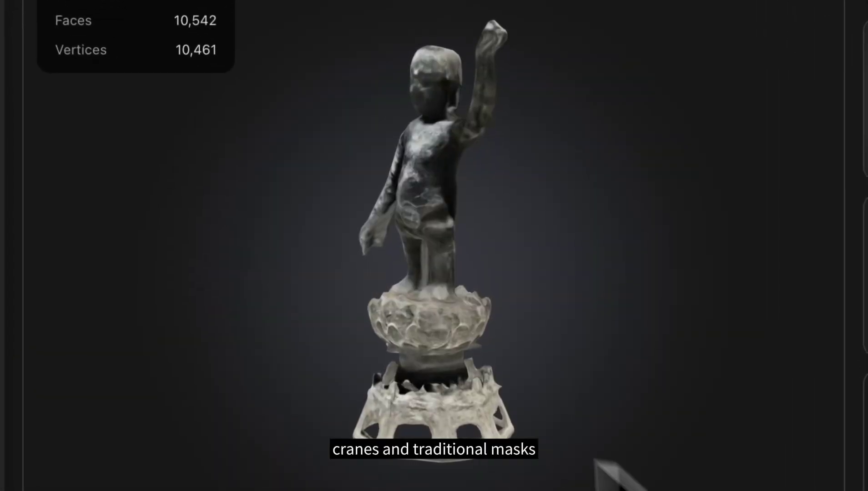
{"action": "left_click_drag", "start_coordinate": [581, 461], "coordinate": [500, 469]}
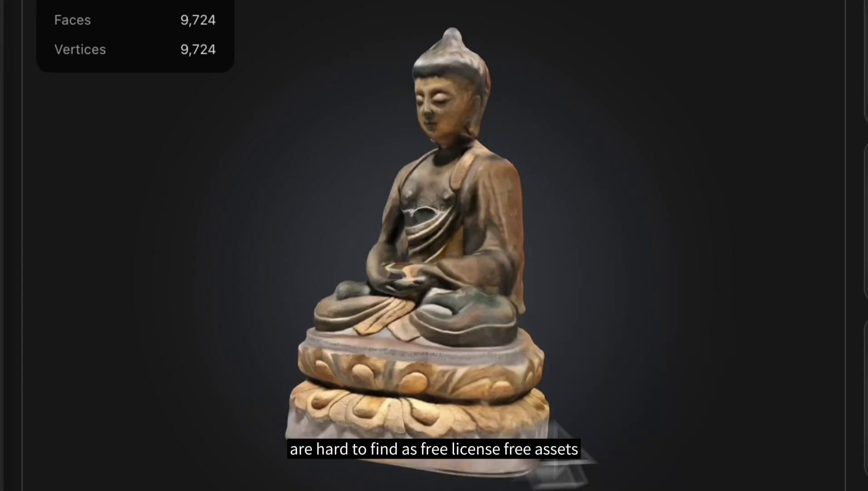
{"action": "left_click_drag", "start_coordinate": [562, 431], "coordinate": [508, 430]}
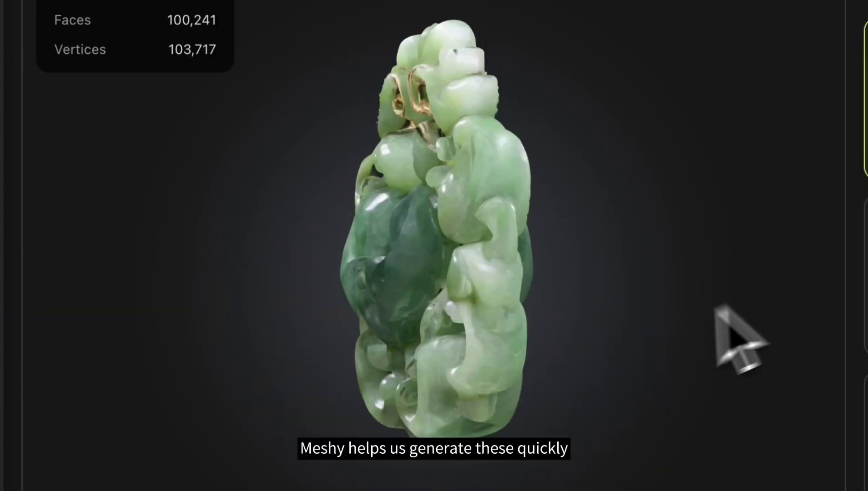
{"action": "left_click_drag", "start_coordinate": [737, 337], "coordinate": [617, 407]}
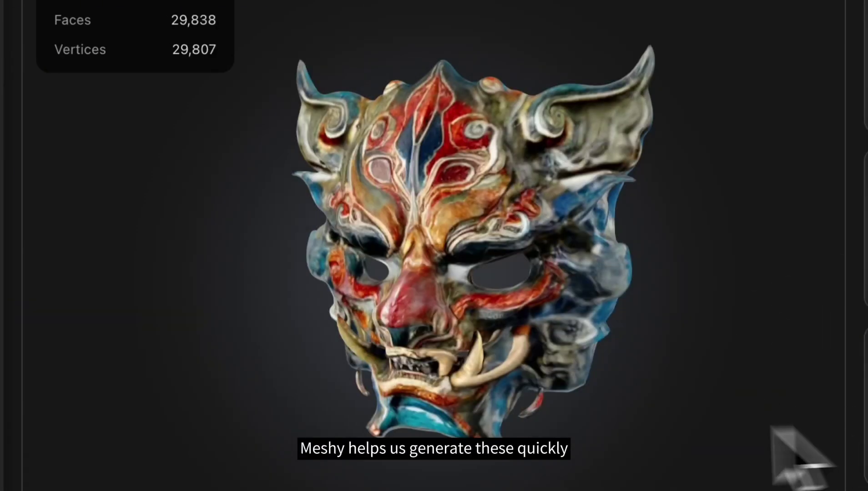
{"action": "left_click_drag", "start_coordinate": [794, 455], "coordinate": [566, 434]}
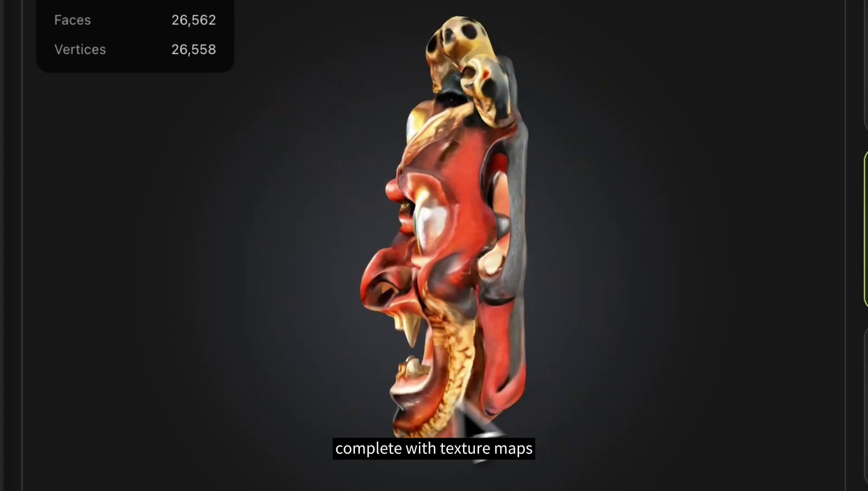
{"action": "left_click_drag", "start_coordinate": [665, 379], "coordinate": [670, 401]}
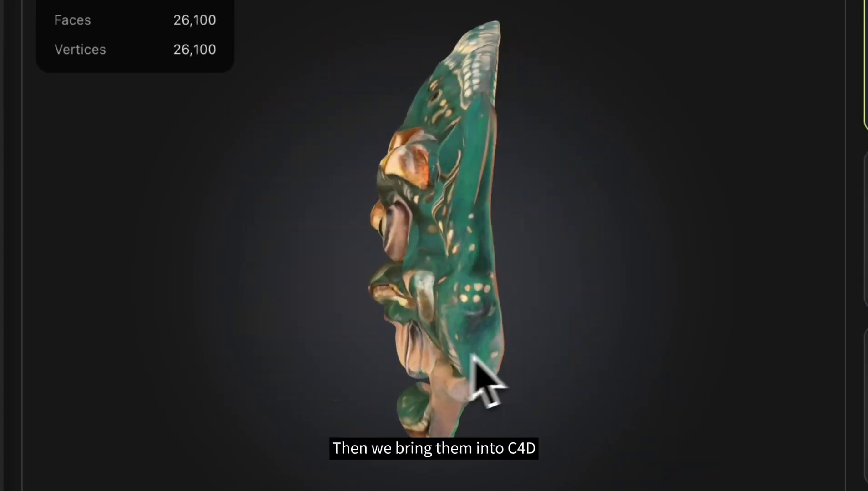
{"action": "left_click_drag", "start_coordinate": [475, 358], "coordinate": [650, 368]}
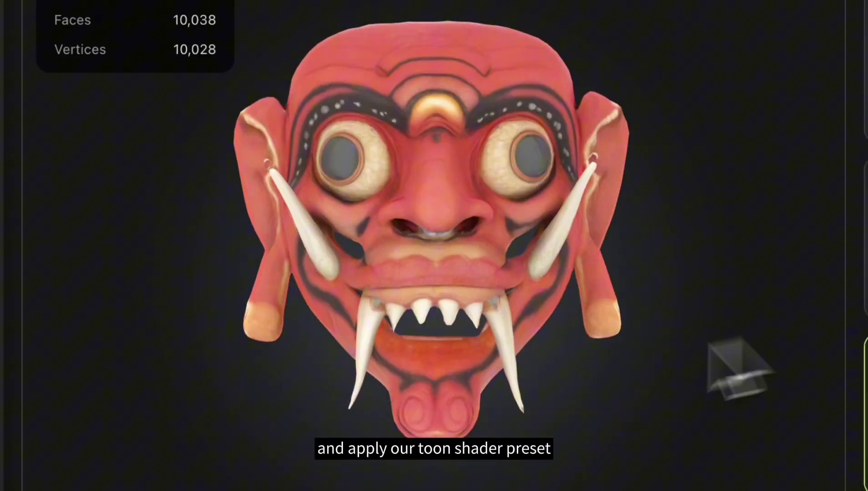
{"action": "left_click_drag", "start_coordinate": [727, 358], "coordinate": [649, 357]}
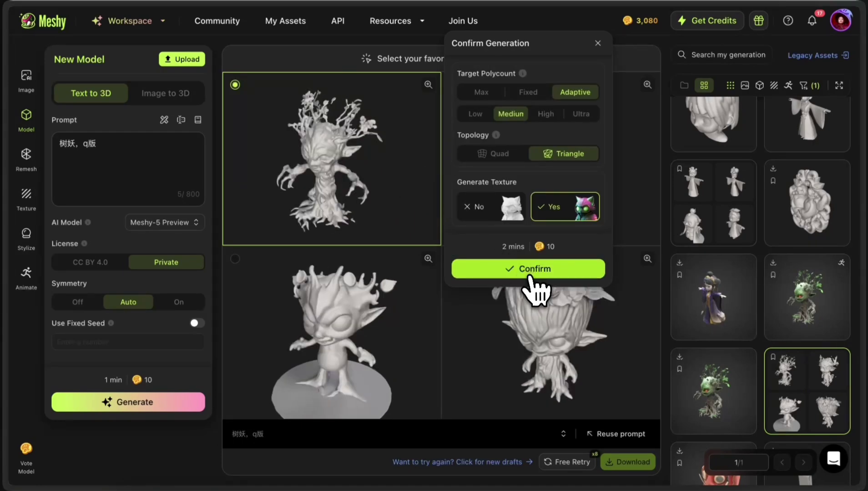
Generate the textured tree spirit and rig it with Rotate X -3 and Height 1.97
{"action": "left_click", "coordinate": [533, 291]}
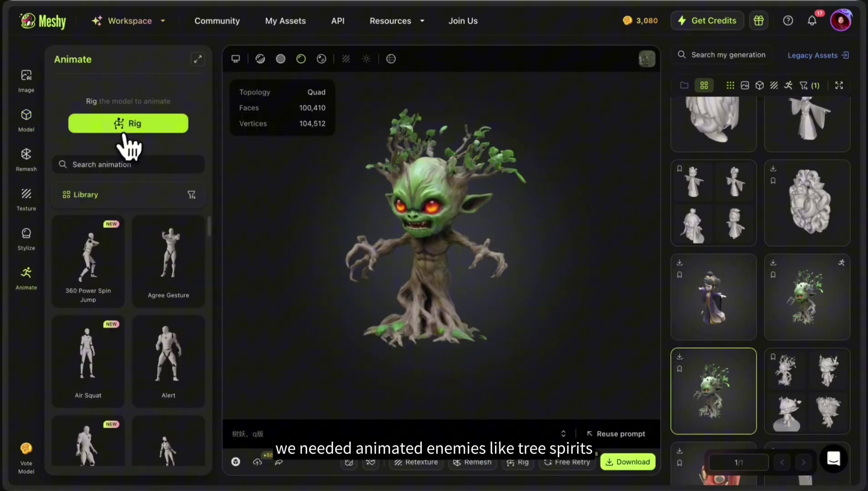
{"action": "left_click", "coordinate": [119, 123]}
{"action": "mouse_move", "coordinate": [575, 178]}
{"action": "left_mouse_down"}
{"action": "mouse_move", "coordinate": [564, 181]}
{"action": "mouse_move", "coordinate": [574, 178]}
{"action": "left_mouse_up"}
{"action": "left_click_drag", "start_coordinate": [582, 309], "coordinate": [596, 308]}
{"action": "left_click", "coordinate": [703, 410]}
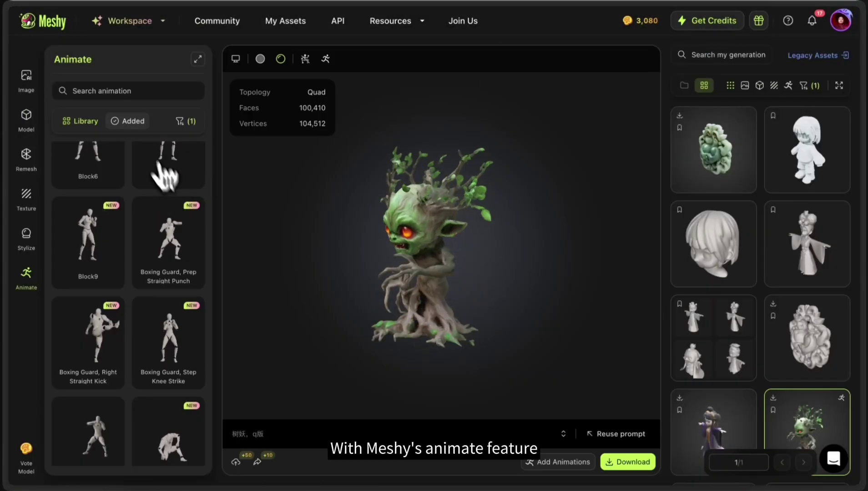
Preview the added Skill 3 and Dead animations on the tree spirit
{"action": "left_click", "coordinate": [132, 123]}
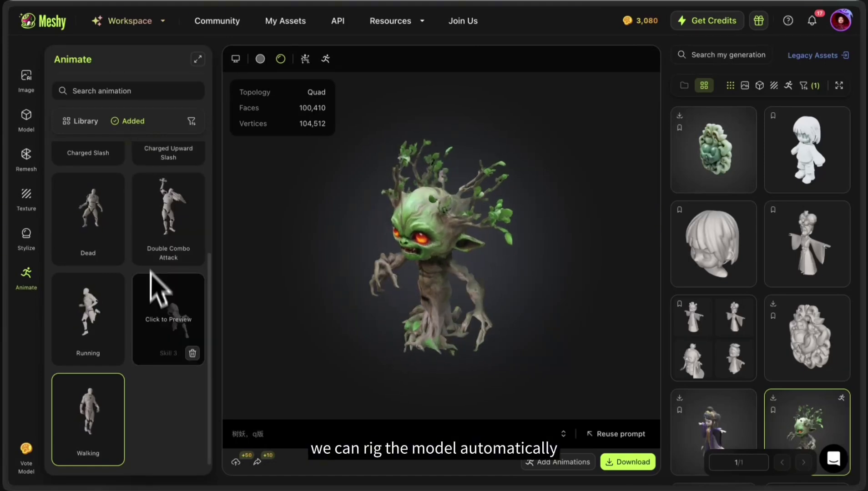
{"action": "scroll", "coordinate": [159, 319], "scroll_direction": "up", "scroll_amount": 2}
{"action": "left_click", "coordinate": [169, 374]}
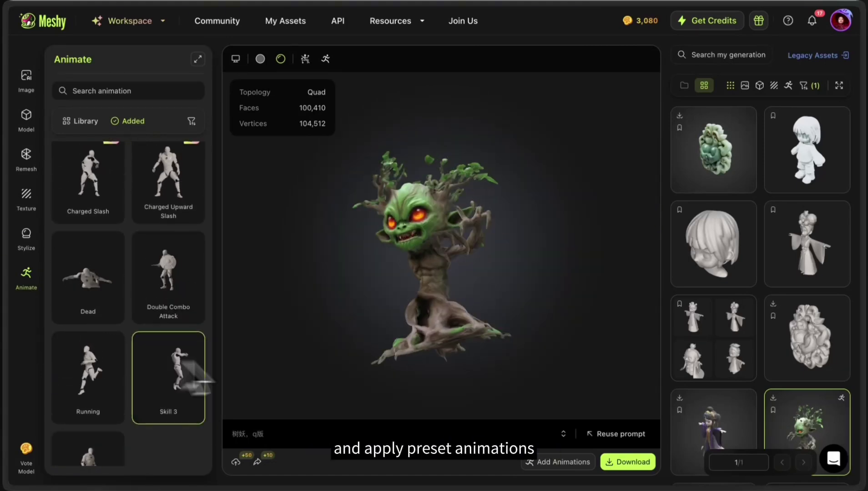
{"action": "scroll", "coordinate": [168, 349], "scroll_direction": "up", "scroll_amount": 3}
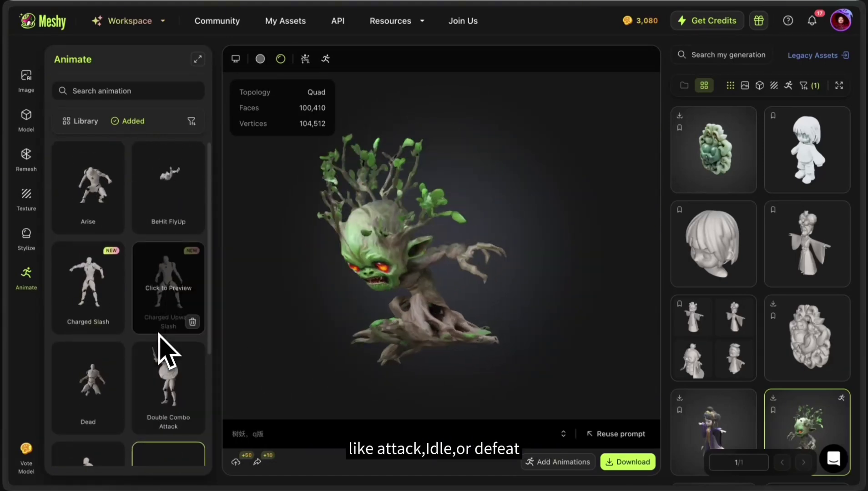
{"action": "left_click", "coordinate": [131, 364]}
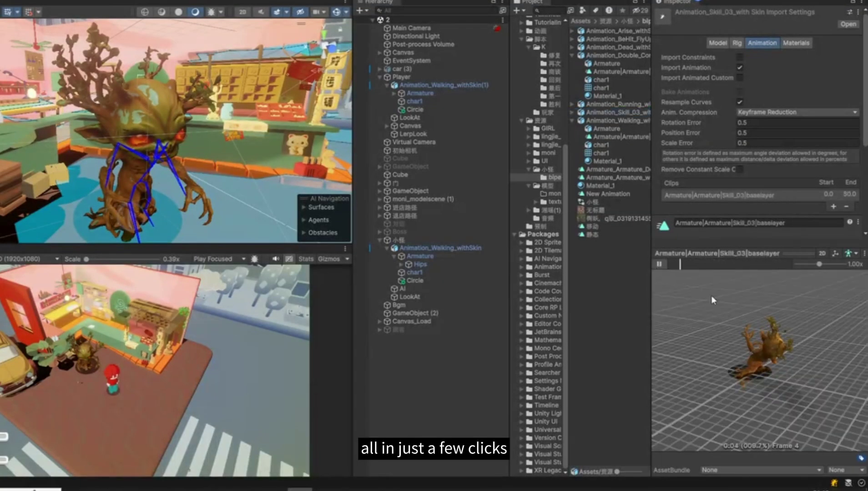
Orbit the Skill 3 preview to a lower angle, then switch to another imported animation clip
{"action": "left_click_drag", "start_coordinate": [712, 299], "coordinate": [731, 312]}
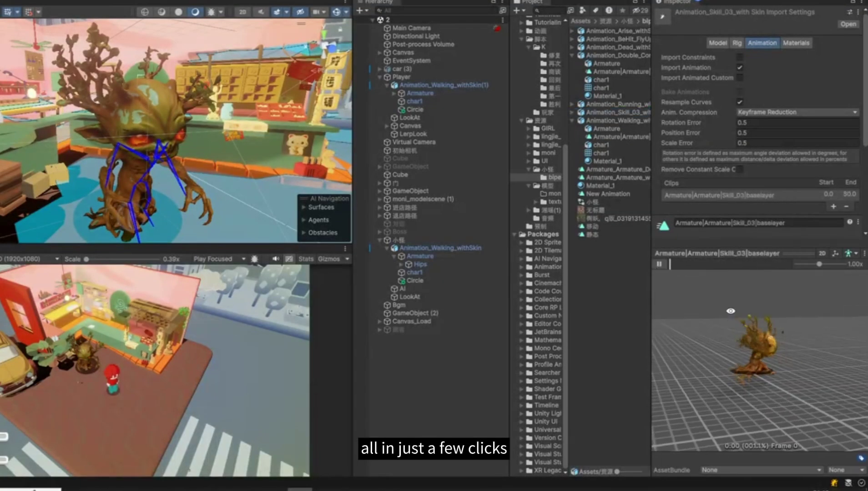
{"action": "left_click", "coordinate": [612, 55]}
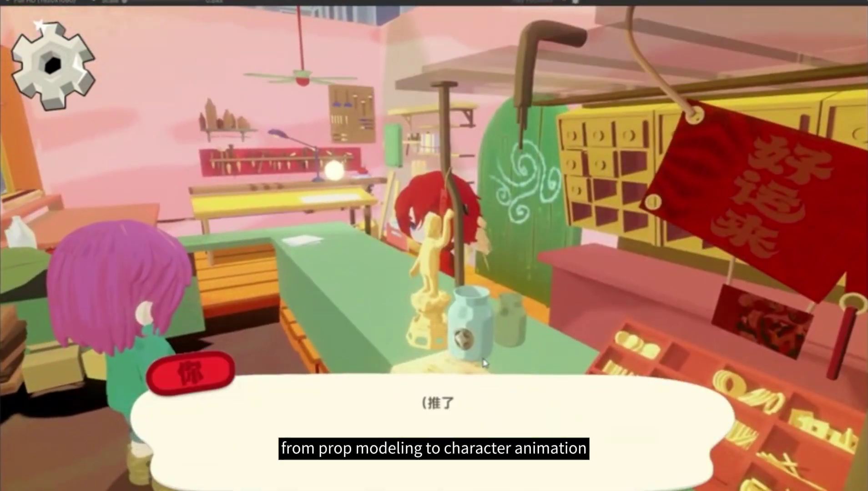
Advance through the shop dialogue lines and dismiss the jade item reward message
{"action": "left_click", "coordinate": [483, 362]}
{"action": "left_click", "coordinate": [547, 349]}
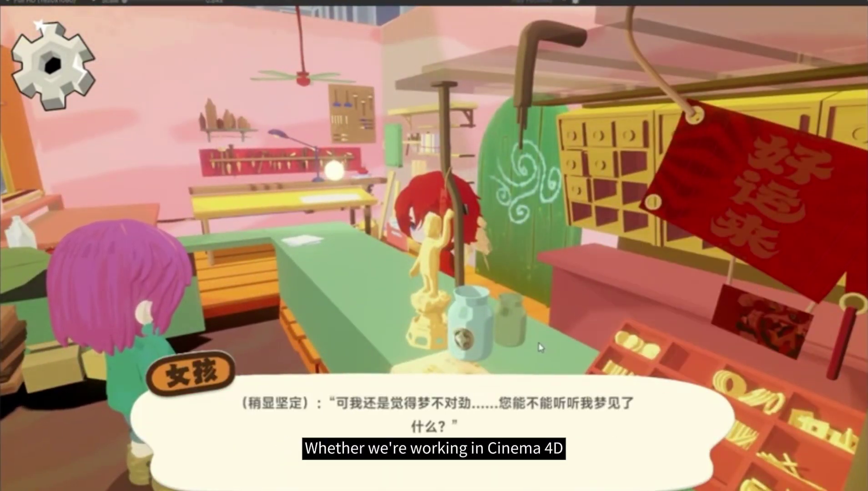
{"action": "left_click", "coordinate": [544, 349]}
{"action": "left_click", "coordinate": [548, 351]}
Finish the dialogue through the girl's reply, dismiss the weapon pickup, and attack the tree spirit with J
{"action": "left_click", "coordinate": [552, 354]}
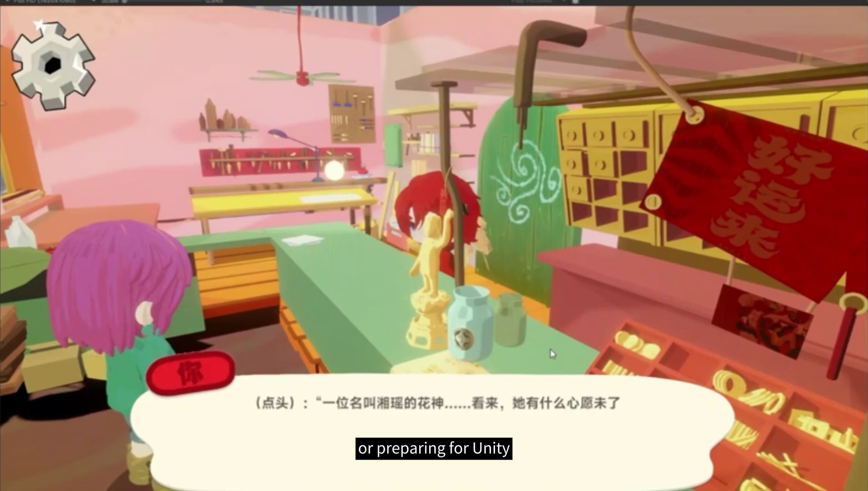
{"action": "left_click", "coordinate": [552, 354]}
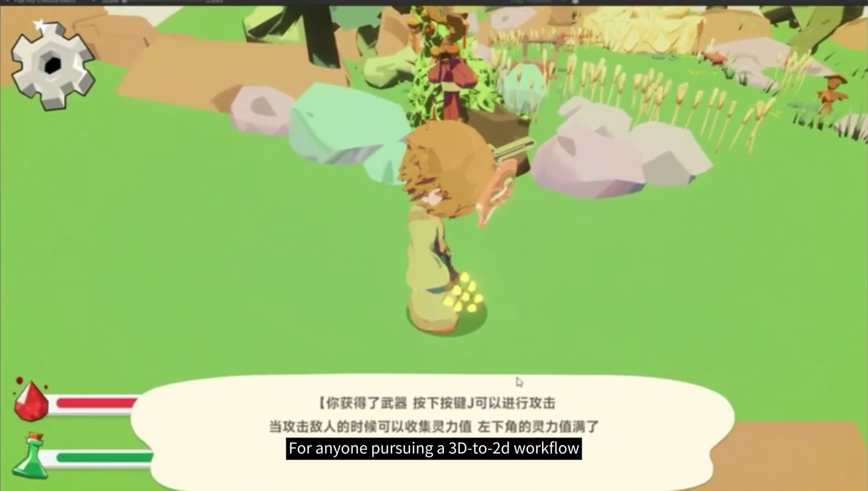
{"action": "left_click", "coordinate": [519, 382]}
{"action": "key", "text": "j"}
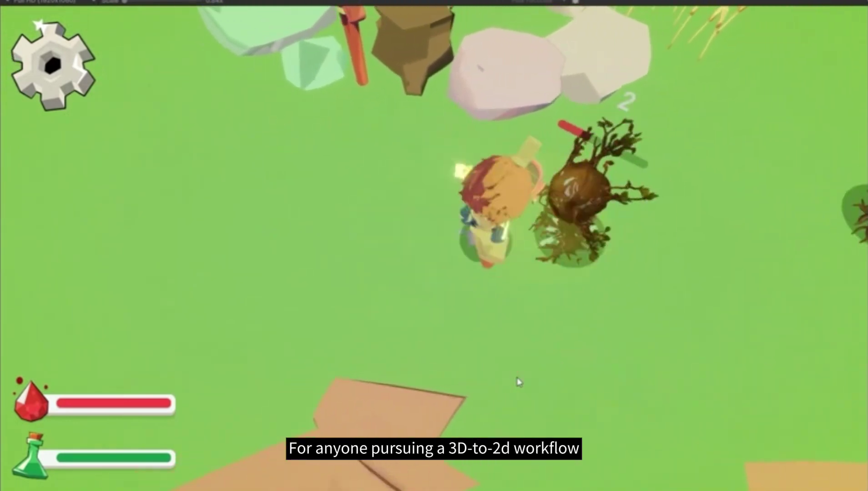